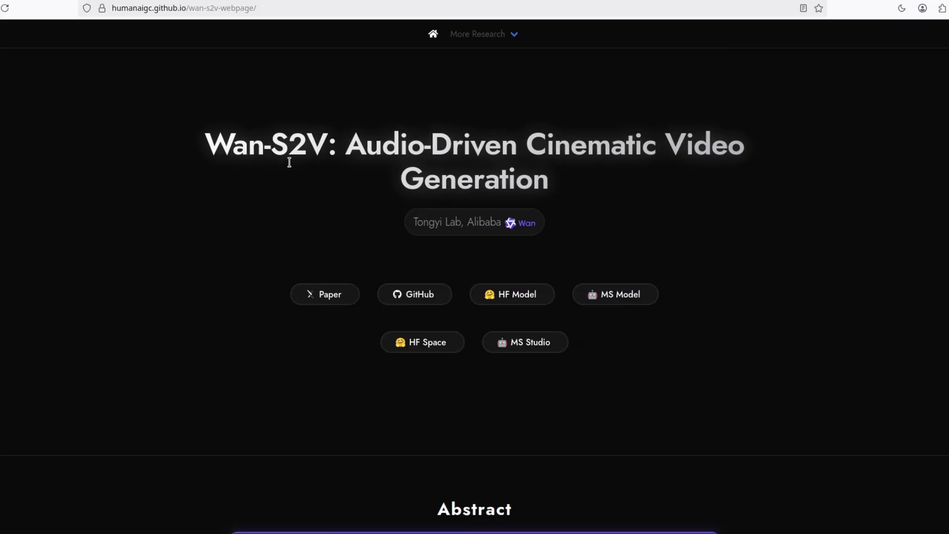
# Scroll through the Wan-S2V project page's video examples and back to the top.
pyautogui.scroll(-15, 470, 236)
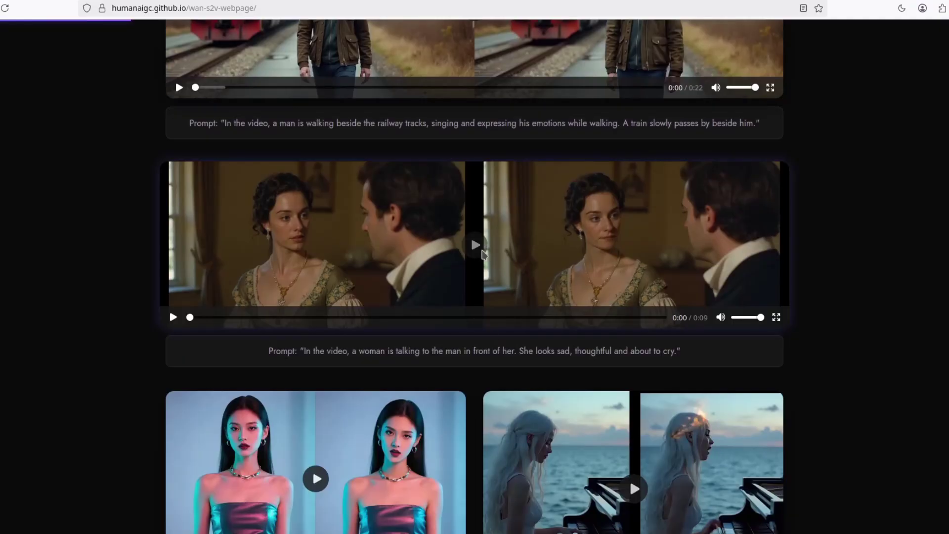
pyautogui.scroll(15, 534, 254)
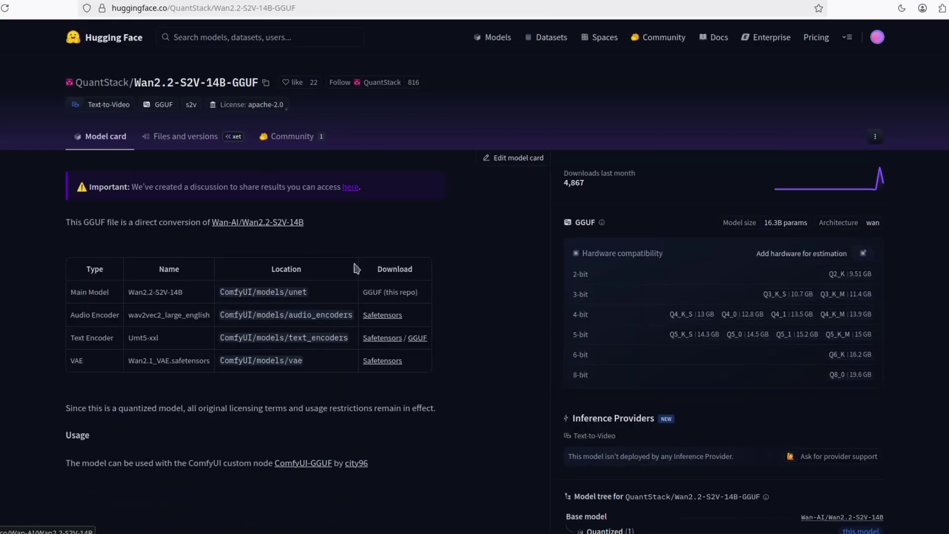
# Browse the GGUF repository's file list, then highlight the Audio Encoder entry in the model card table.
pyautogui.click(179, 142)
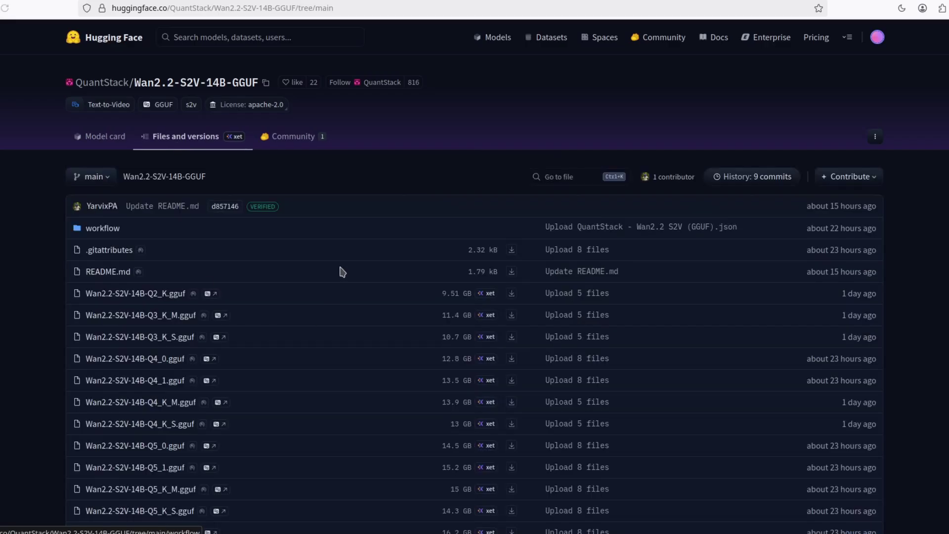
pyautogui.scroll(-2, 341, 267)
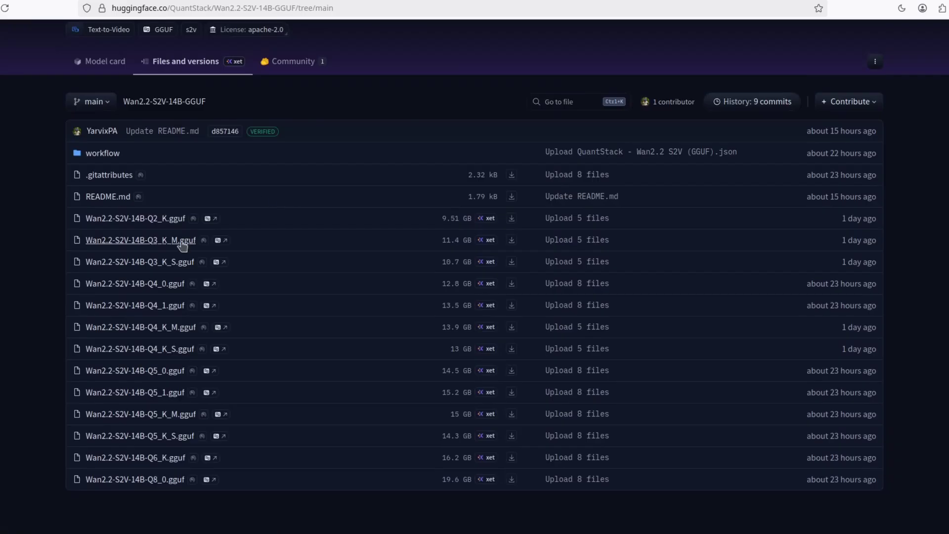
pyautogui.scroll(2, 154, 79)
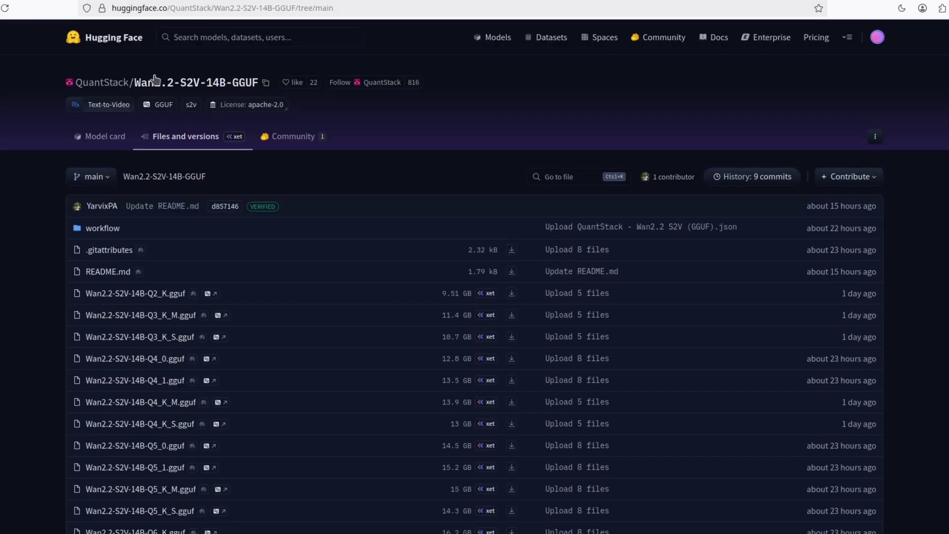
pyautogui.click(105, 136)
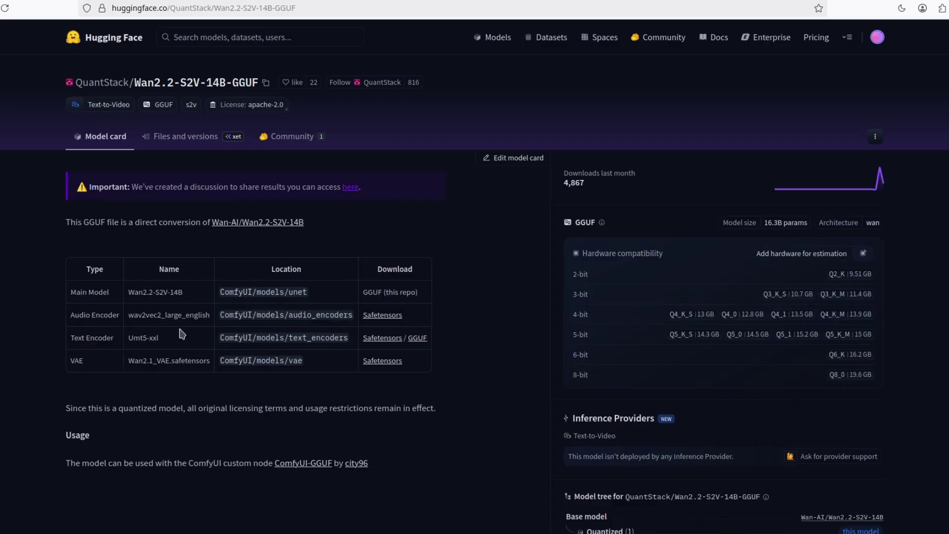
pyautogui.moveTo(77, 316); pyautogui.dragTo(123, 320)
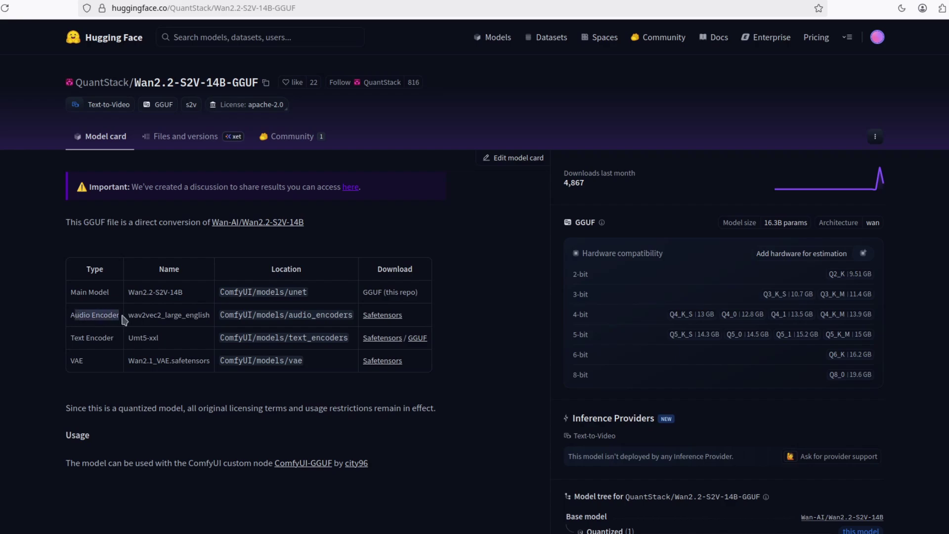
# Inspect the repository's workflow folder, then bring up the local ComfyUI folder in Dolphin.
pyautogui.click(185, 137)
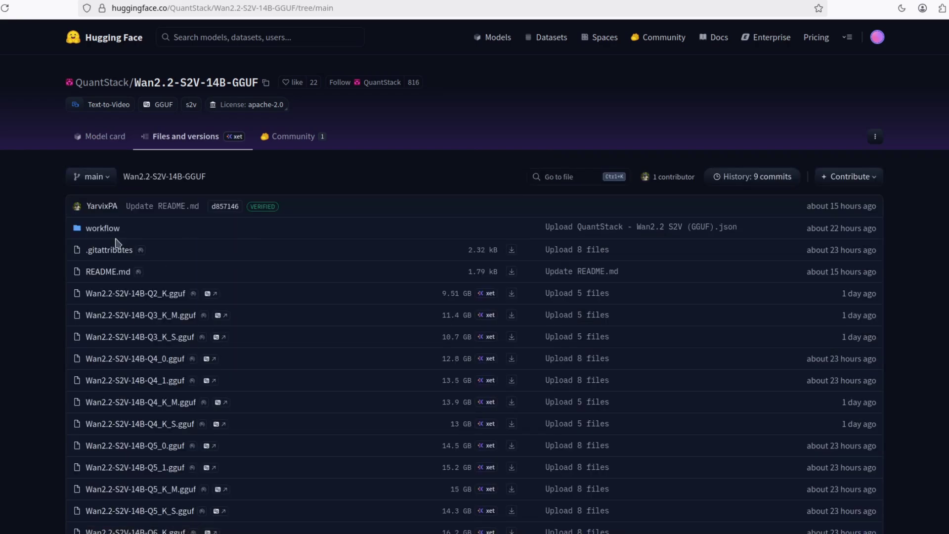
pyautogui.click(103, 229)
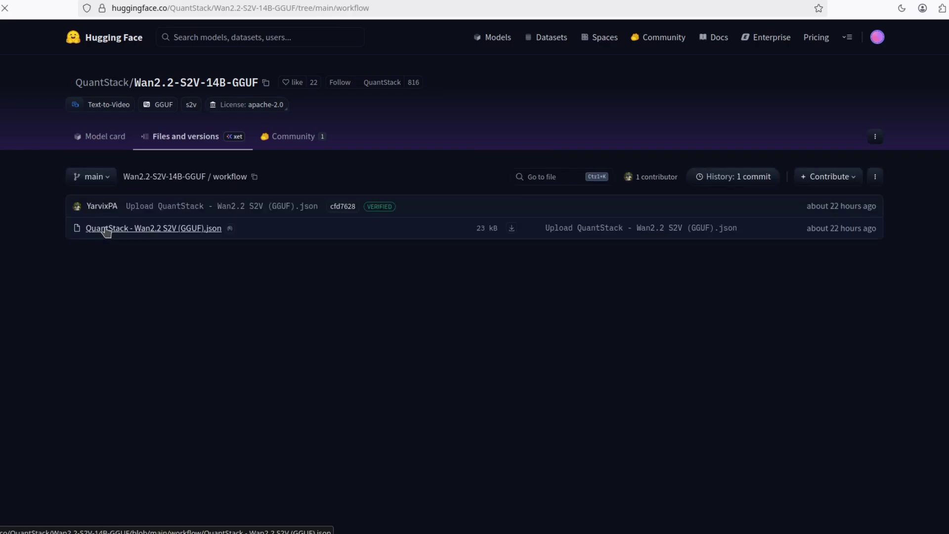
pyautogui.click(107, 138)
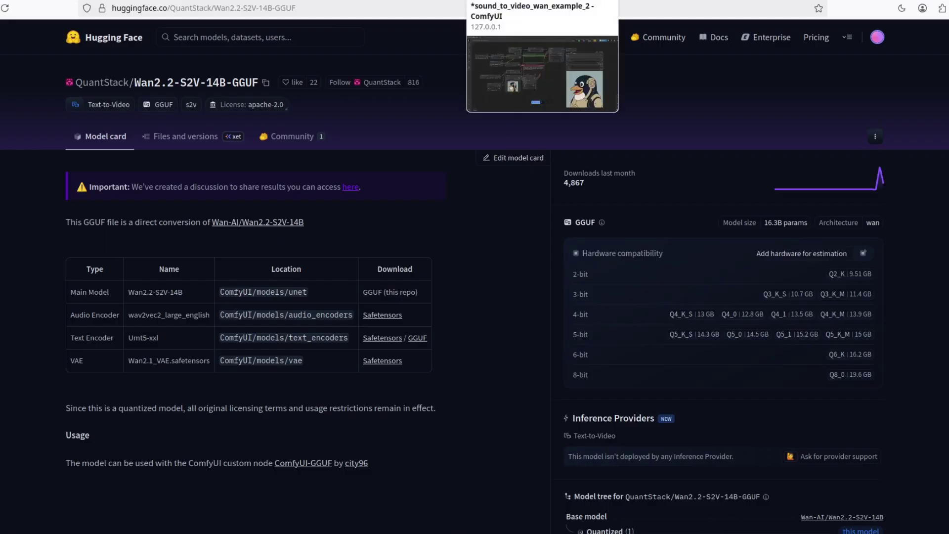
pyautogui.moveTo(542, 7)
pyautogui.click(542, 1)
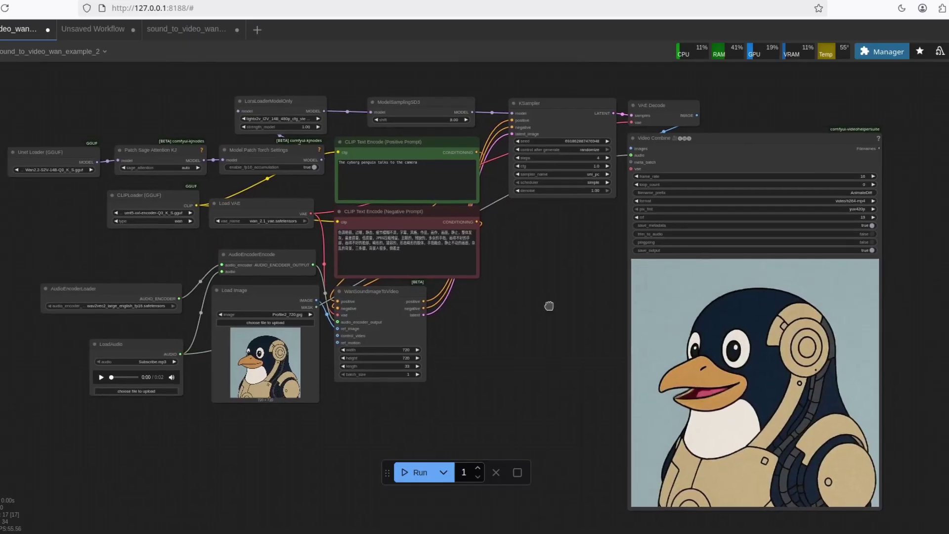
pyautogui.hotkey('alt', 'Tab')
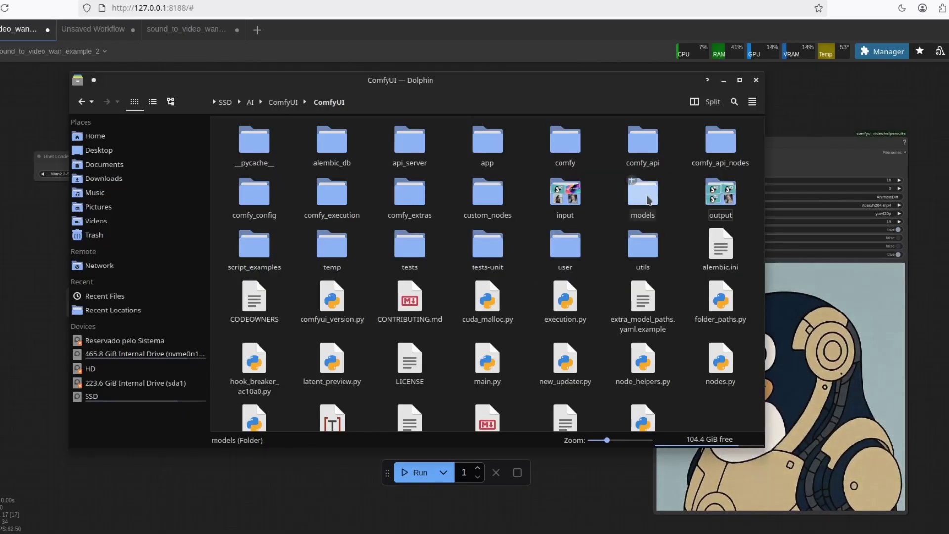
# Inspect the models folder's text_encoders, audio_encoders and vae subfolders, then quit Dolphin.
pyautogui.doubleClick(620, 207)
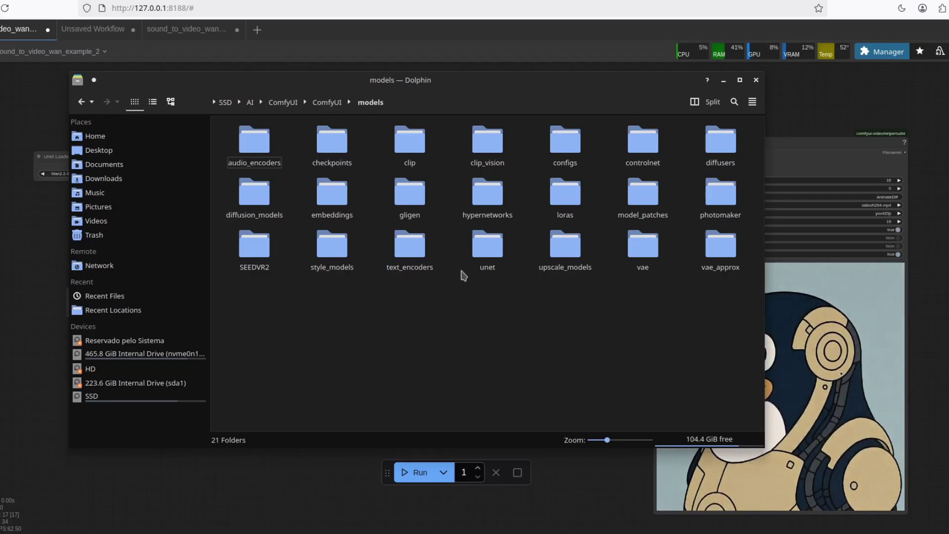
pyautogui.click(414, 251)
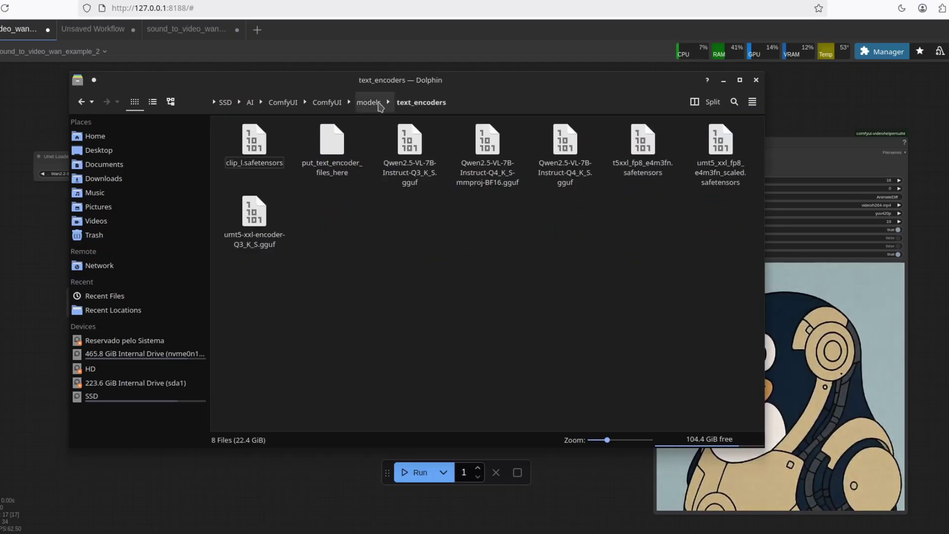
pyautogui.click(369, 103)
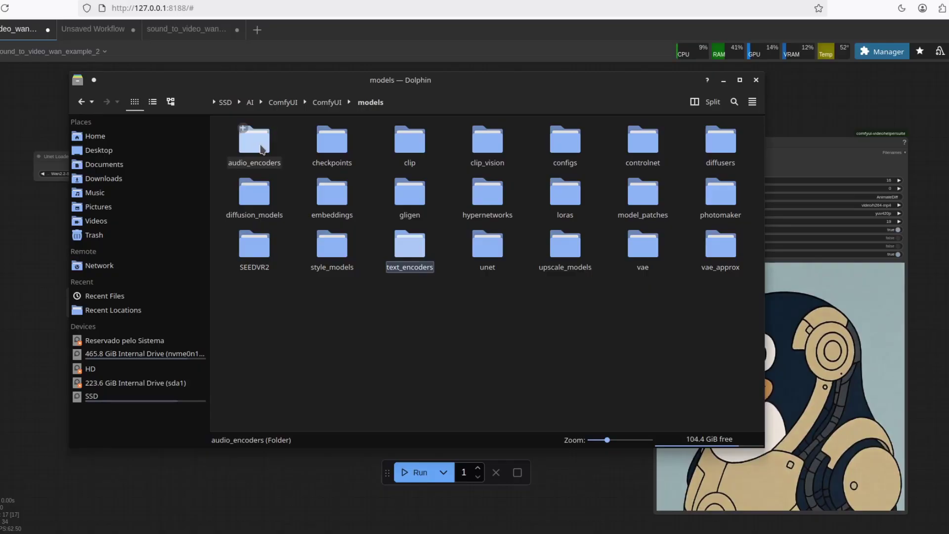
pyautogui.click(262, 150)
pyautogui.hotkey('alt', 'Left')
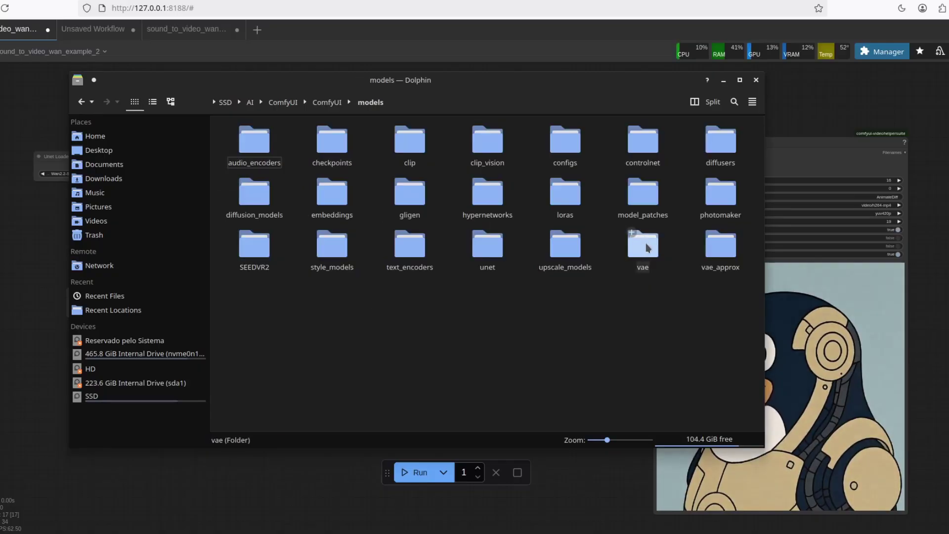
pyautogui.click(648, 248)
pyautogui.hotkey('ctrl', 'q')
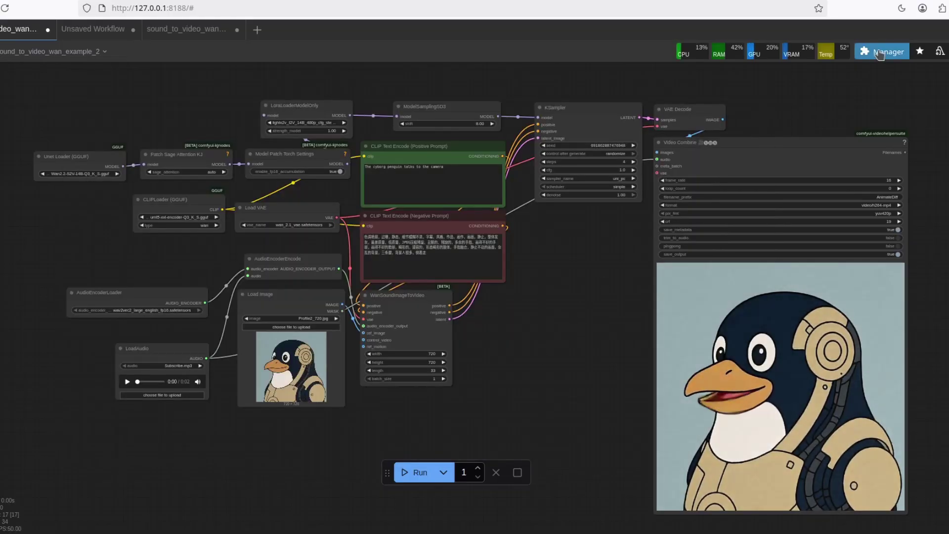
pyautogui.click(878, 53)
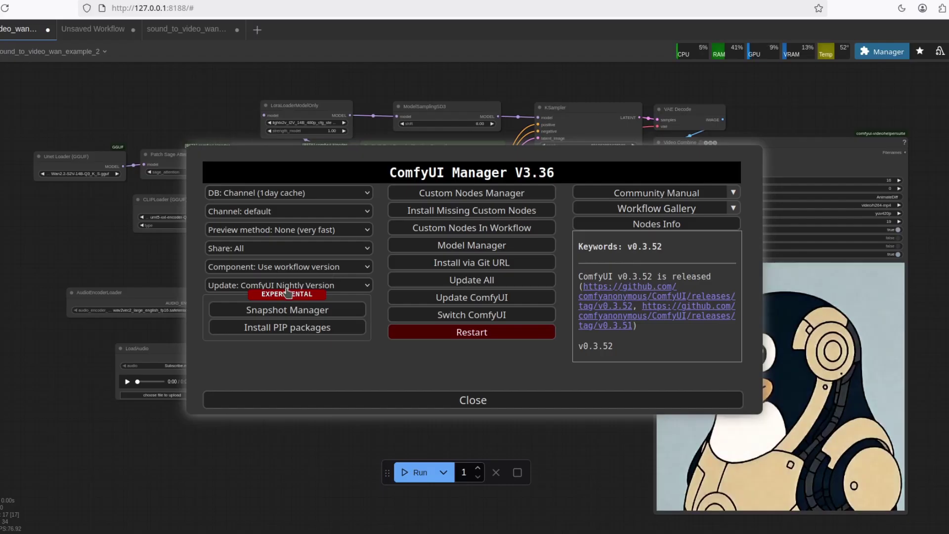
pyautogui.click(299, 288)
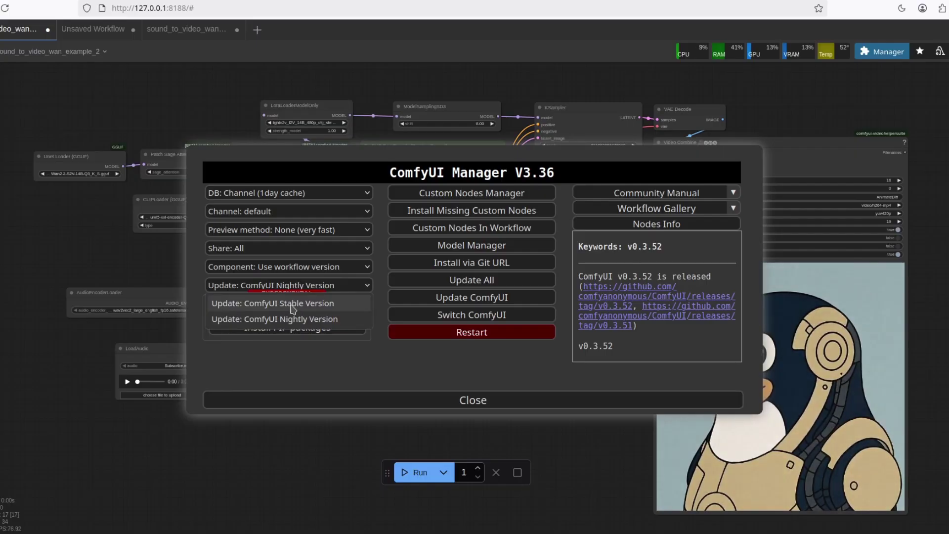
pyautogui.click(388, 360)
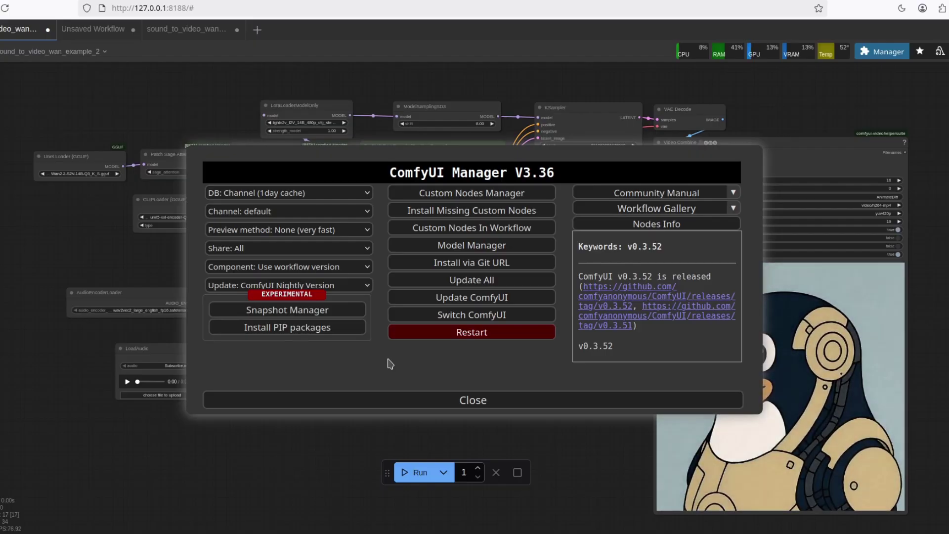
pyautogui.click(468, 398)
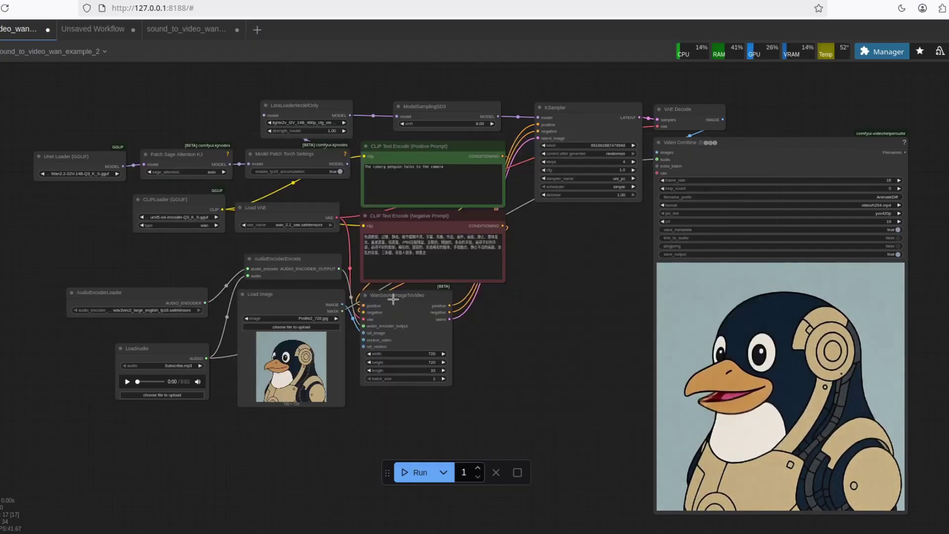
pyautogui.scroll(5, 397, 316)
pyautogui.doubleClick(444, 317)
pyautogui.write('wan')
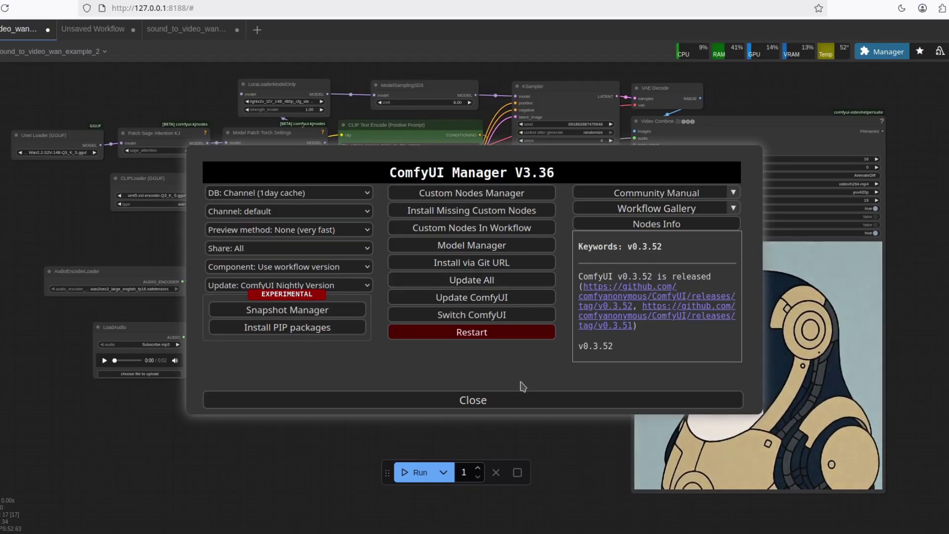
pyautogui.click(483, 403)
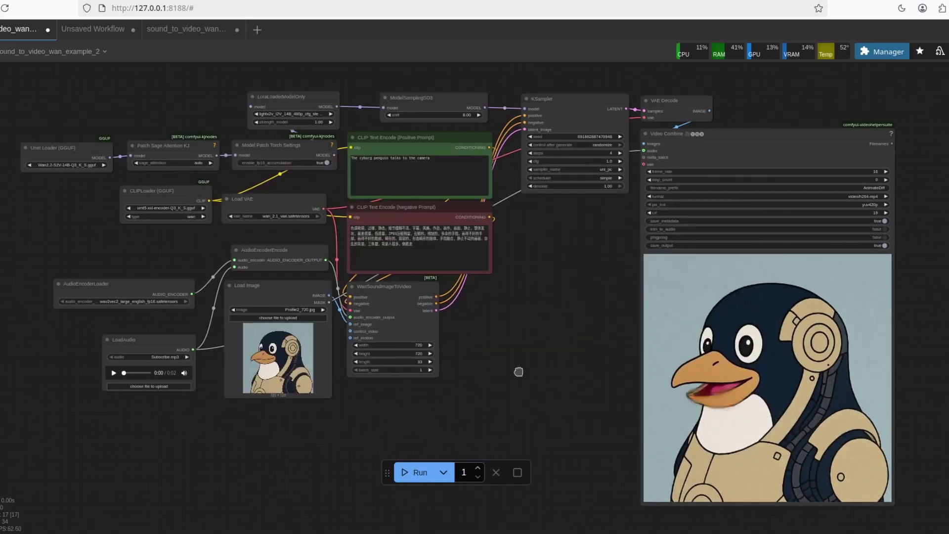
pyautogui.scroll(3, 665, 364)
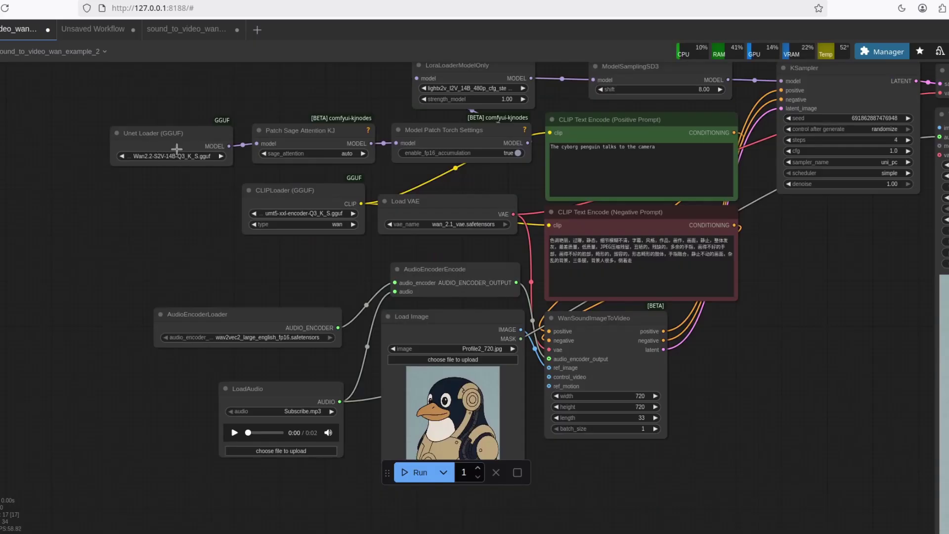
pyautogui.moveTo(299, 168); pyautogui.dragTo(266, 210)
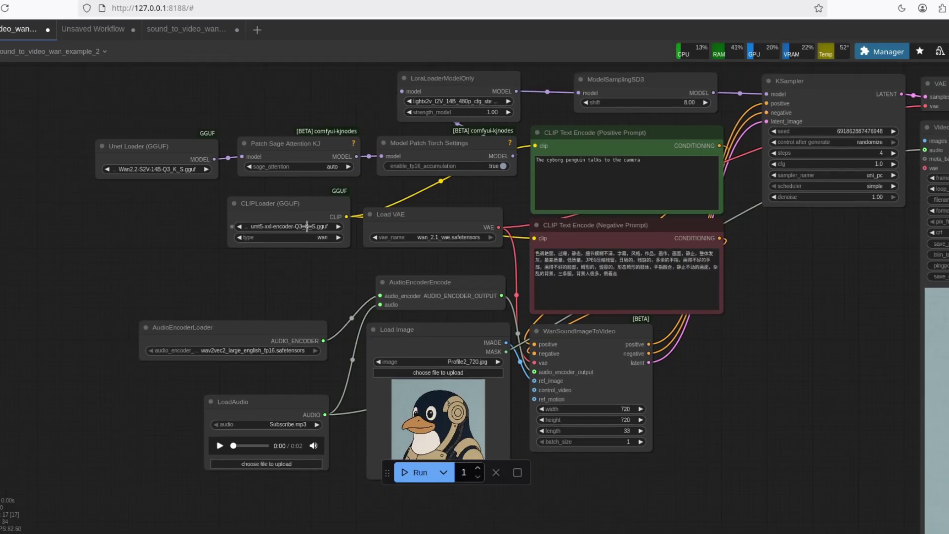
pyautogui.scroll(-2, 267, 297)
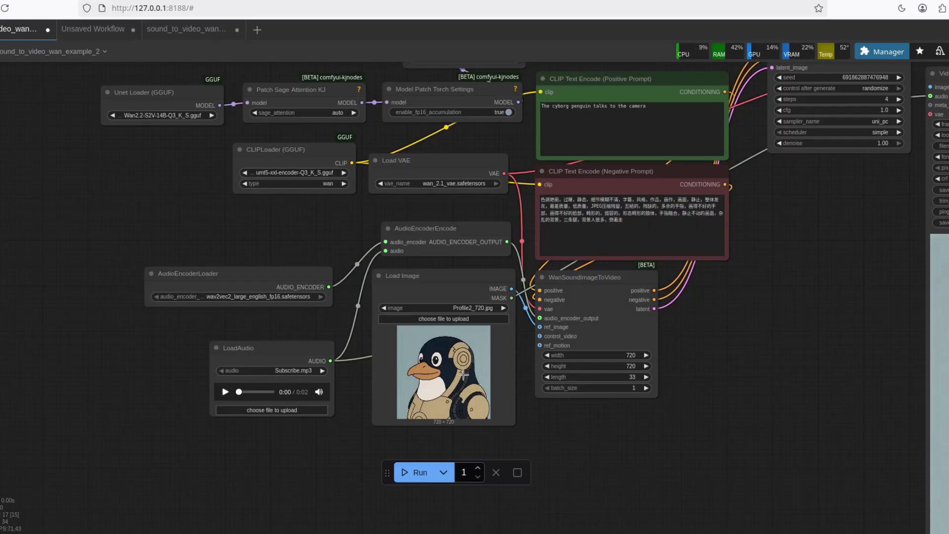
pyautogui.scroll(3, 353, 134)
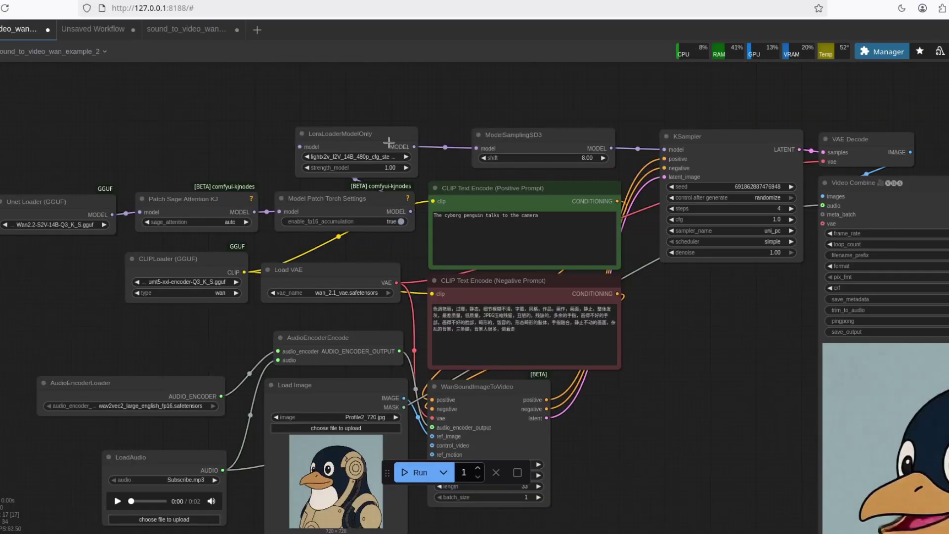
pyautogui.click(359, 141)
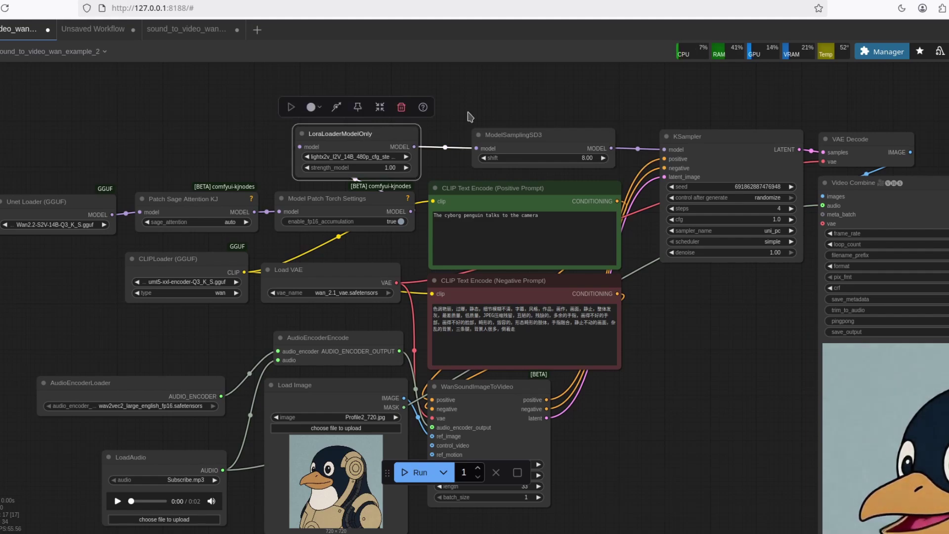
pyautogui.hotkey('ctrl', 'b')
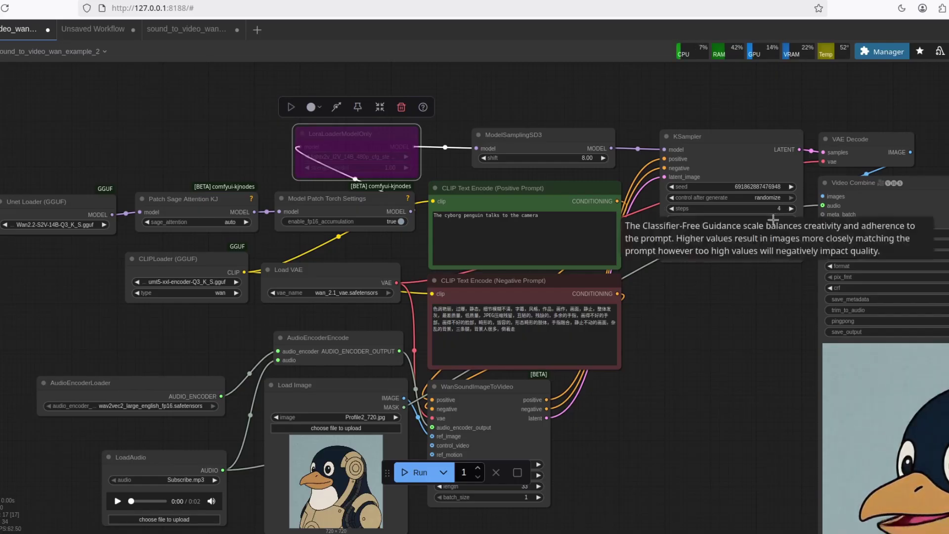
pyautogui.moveTo(736, 354); pyautogui.dragTo(700, 349)
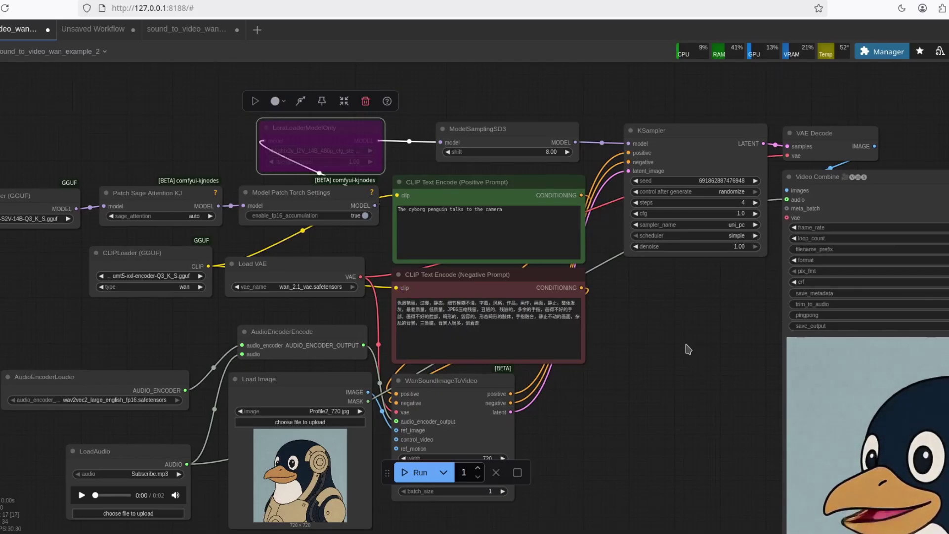
pyautogui.moveTo(684, 343); pyautogui.dragTo(698, 352)
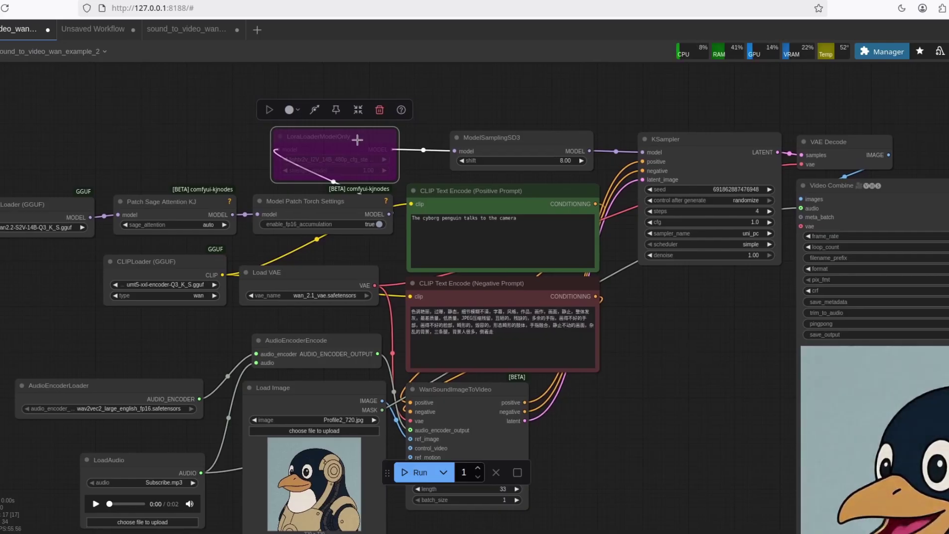
pyautogui.click(425, 137)
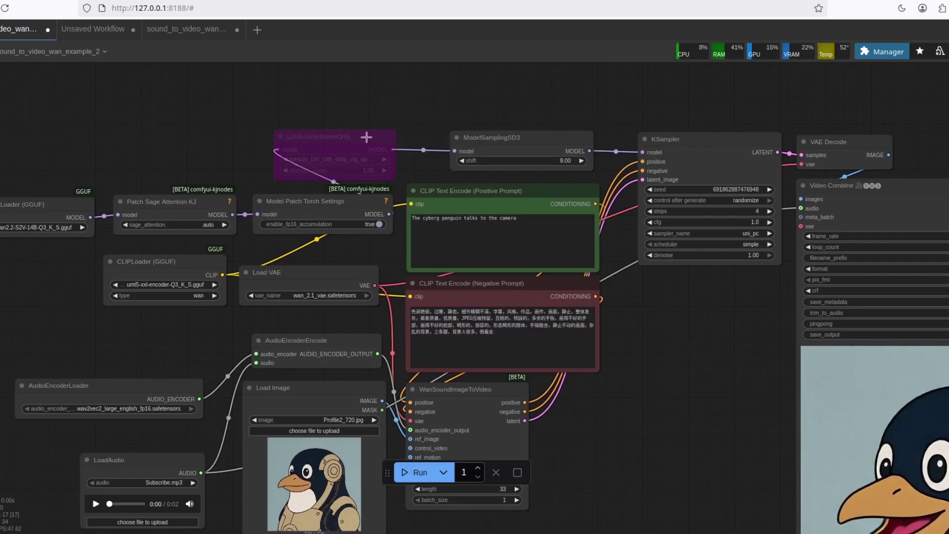
pyautogui.click(332, 137)
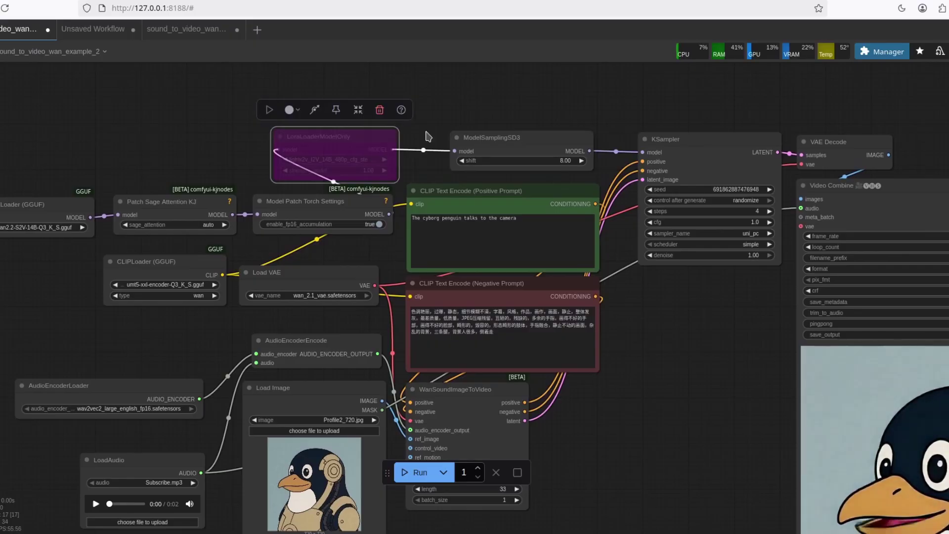
pyautogui.hotkey('ctrl', 'z')
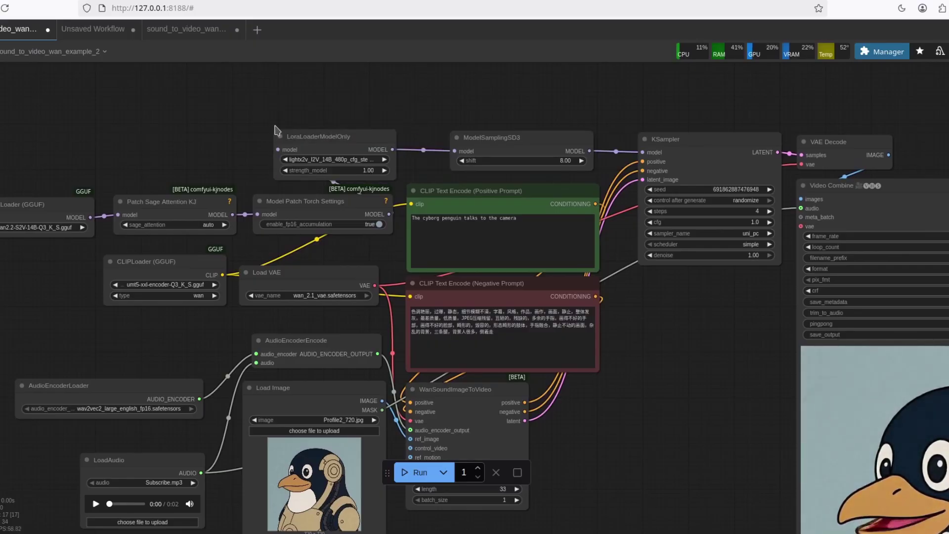
pyautogui.scroll(-2, 306, 139)
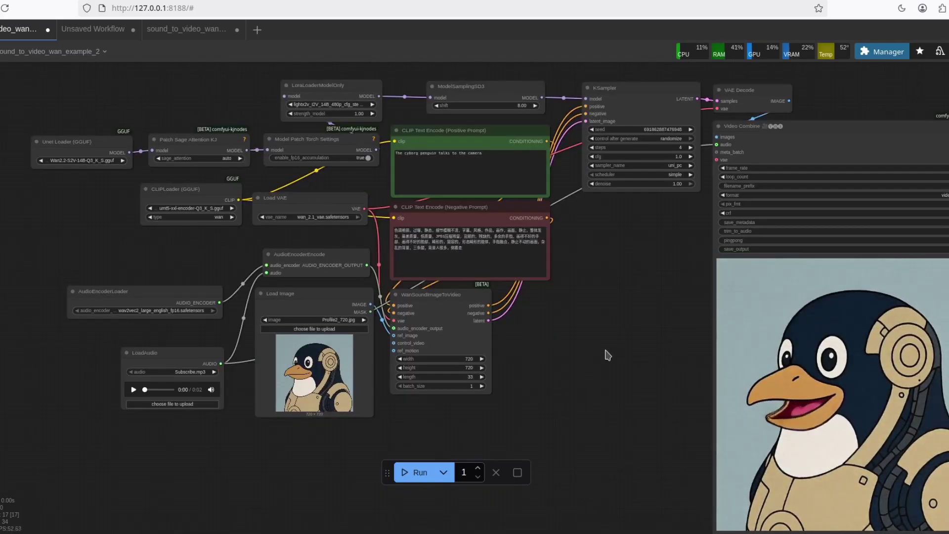
pyautogui.moveTo(545, 362); pyautogui.dragTo(474, 342)
pyautogui.scroll(2, 425, 356)
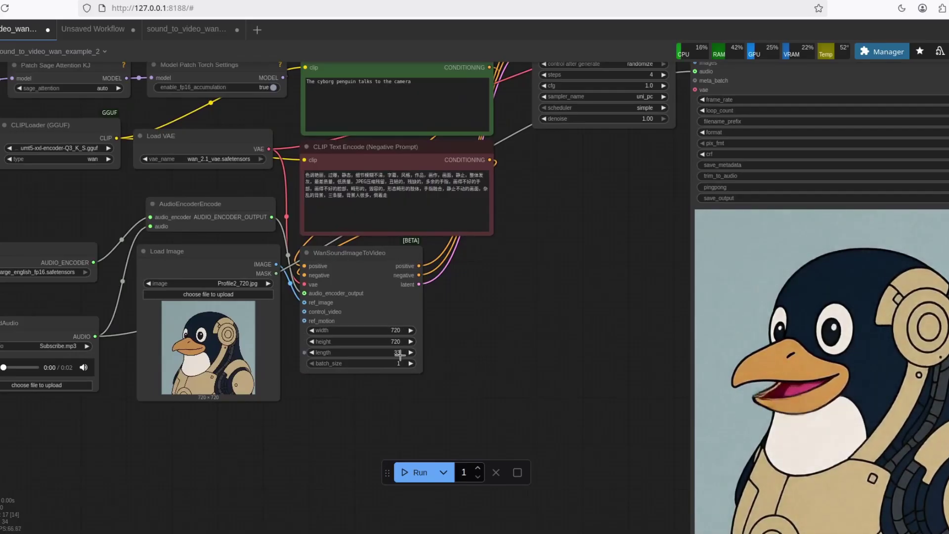
pyautogui.hscroll(-2, 398, 354)
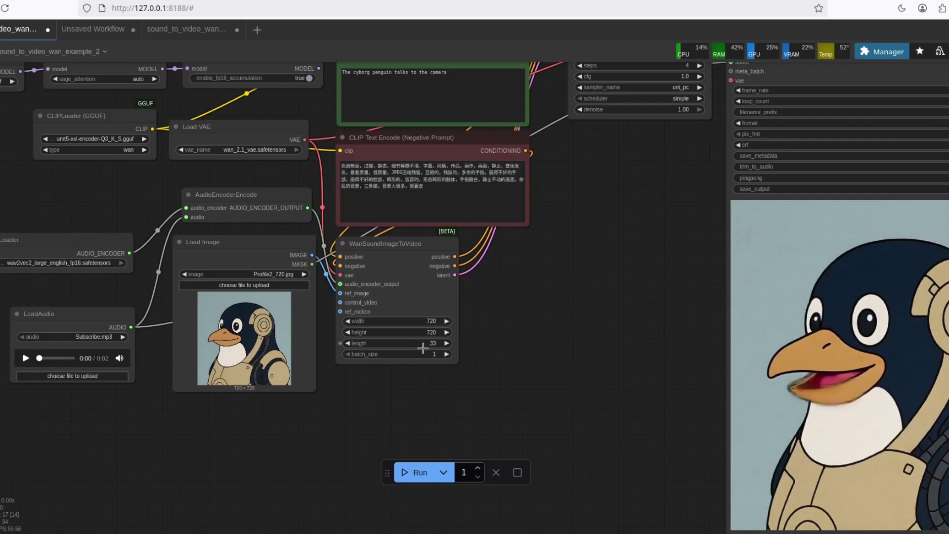
pyautogui.moveTo(560, 273); pyautogui.dragTo(390, 345)
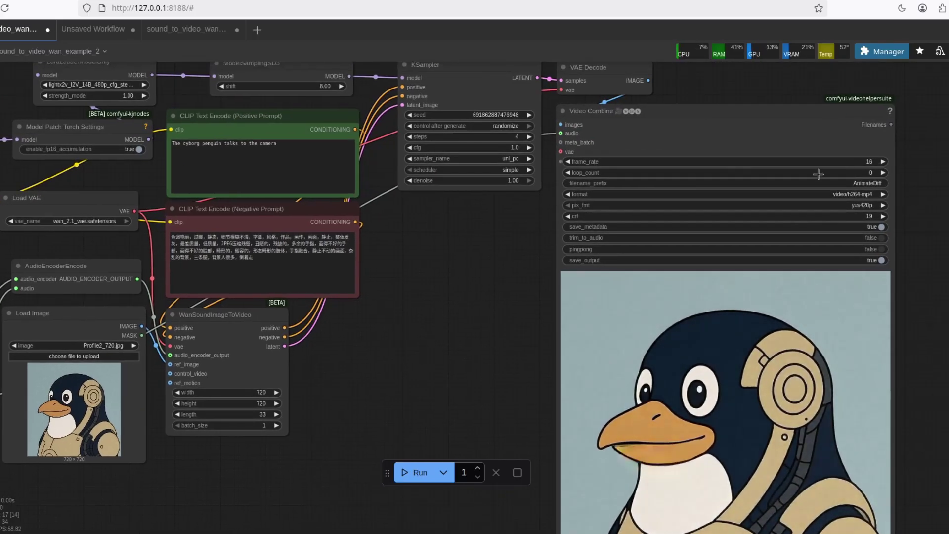
pyautogui.moveTo(380, 363); pyautogui.dragTo(489, 311)
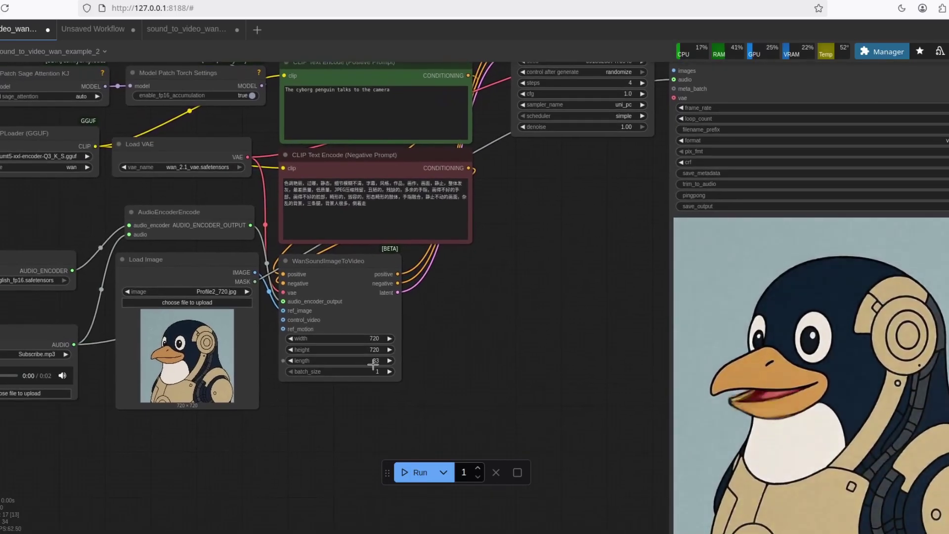
pyautogui.moveTo(148, 475); pyautogui.dragTo(222, 451)
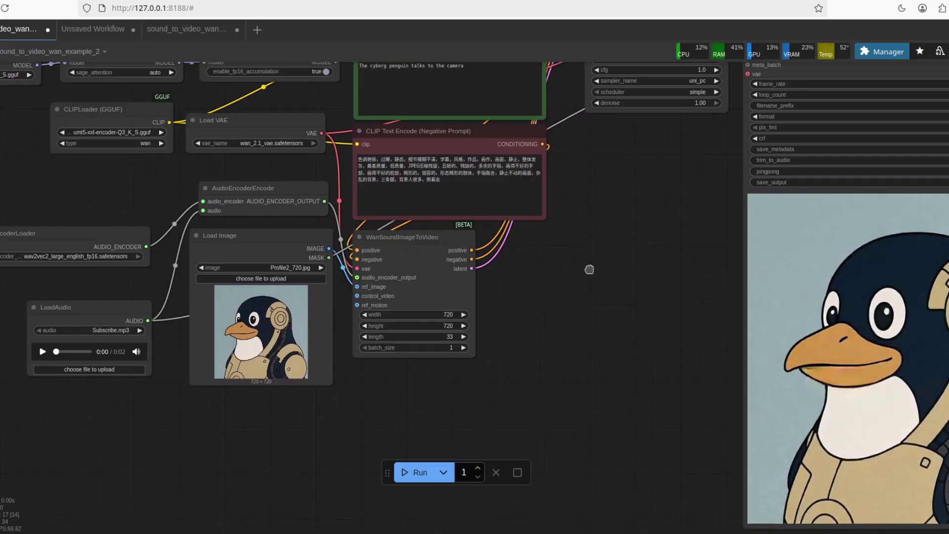
pyautogui.scroll(-3, 569, 276)
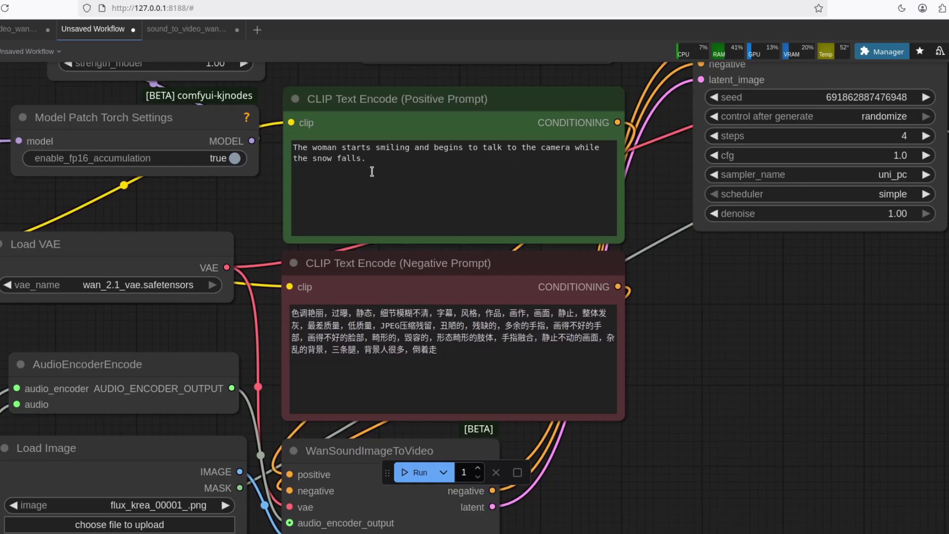
pyautogui.scroll(-6, 689, 343)
pyautogui.scroll(-1, 723, 388)
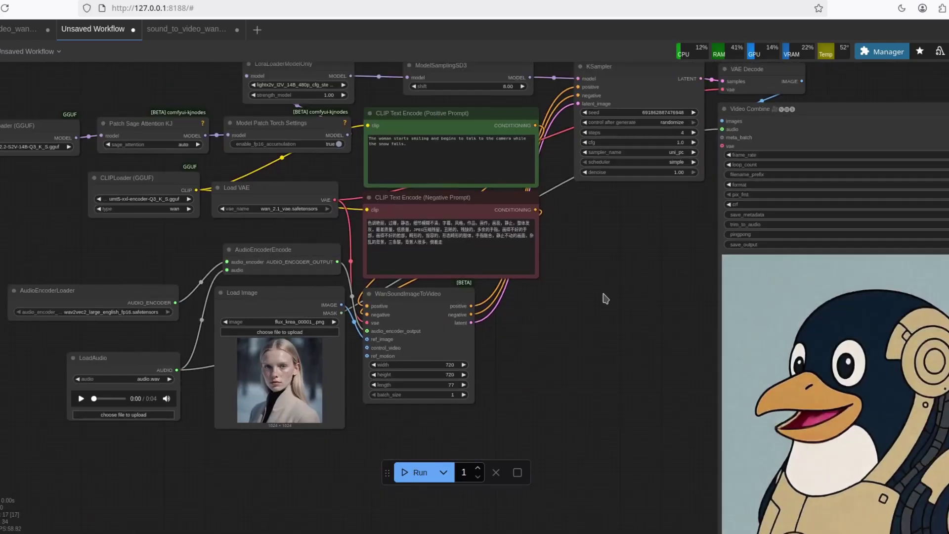
pyautogui.scroll(-1, 608, 333)
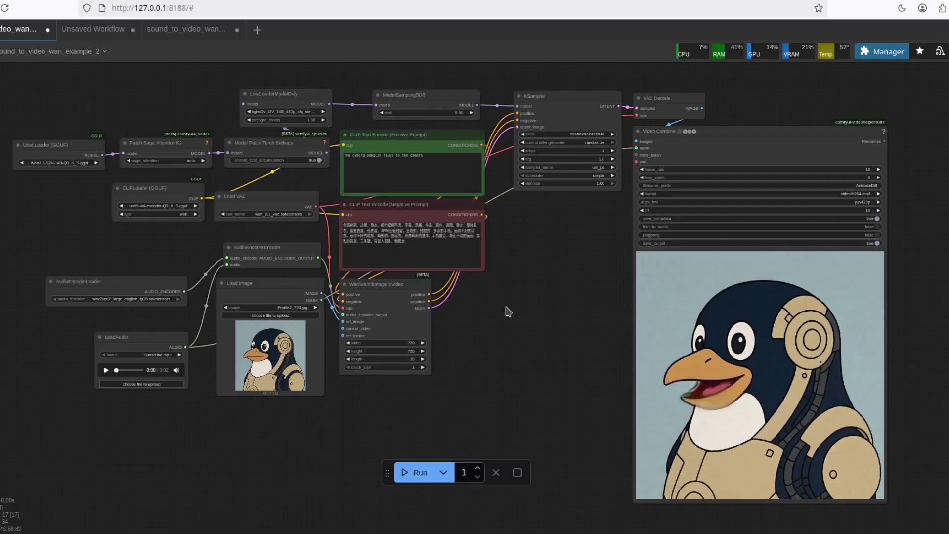
pyautogui.scroll(-1, 508, 299)
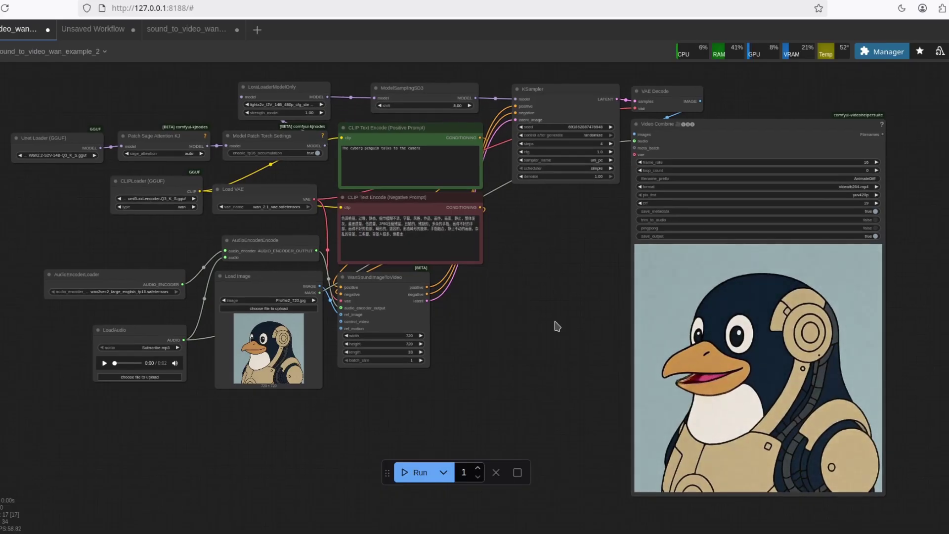
pyautogui.moveTo(540, 318); pyautogui.dragTo(533, 317)
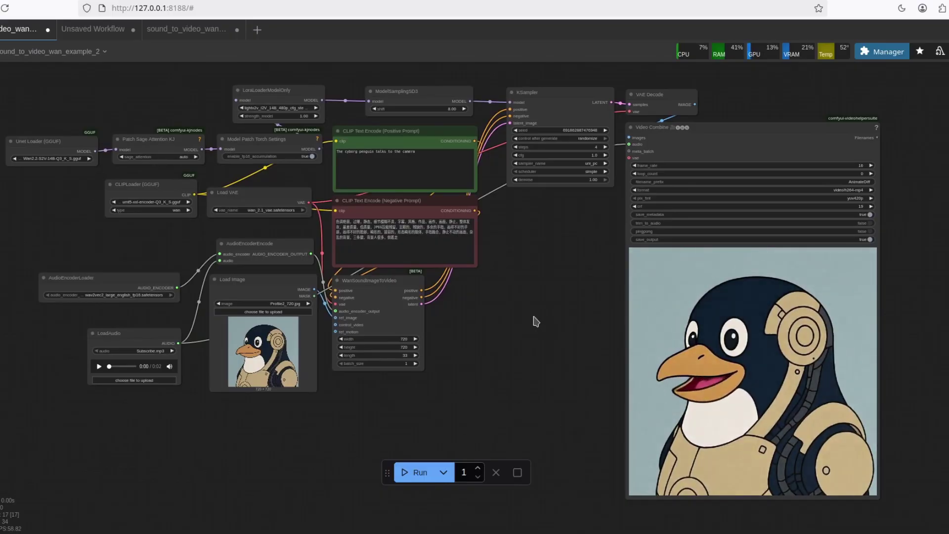
pyautogui.hscroll(-1, 532, 319)
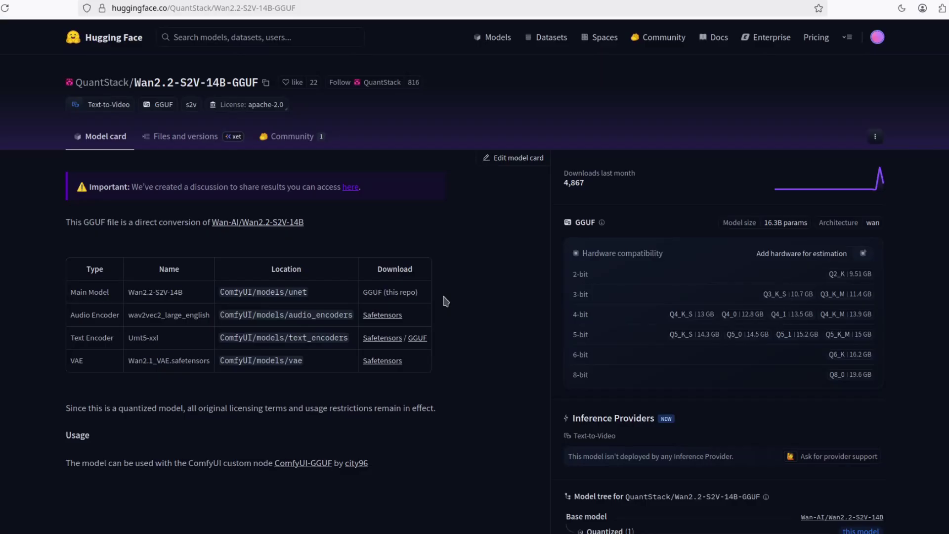
pyautogui.click(191, 143)
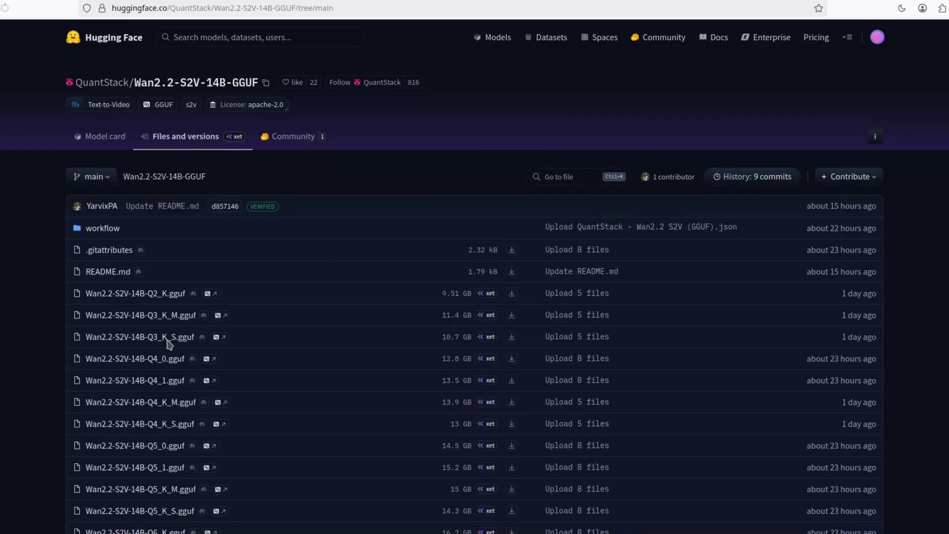
pyautogui.click(110, 141)
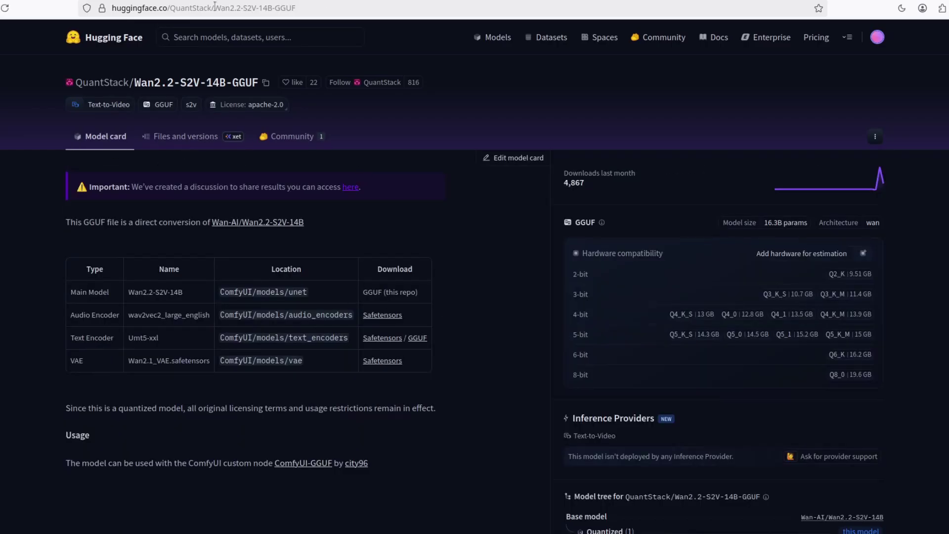